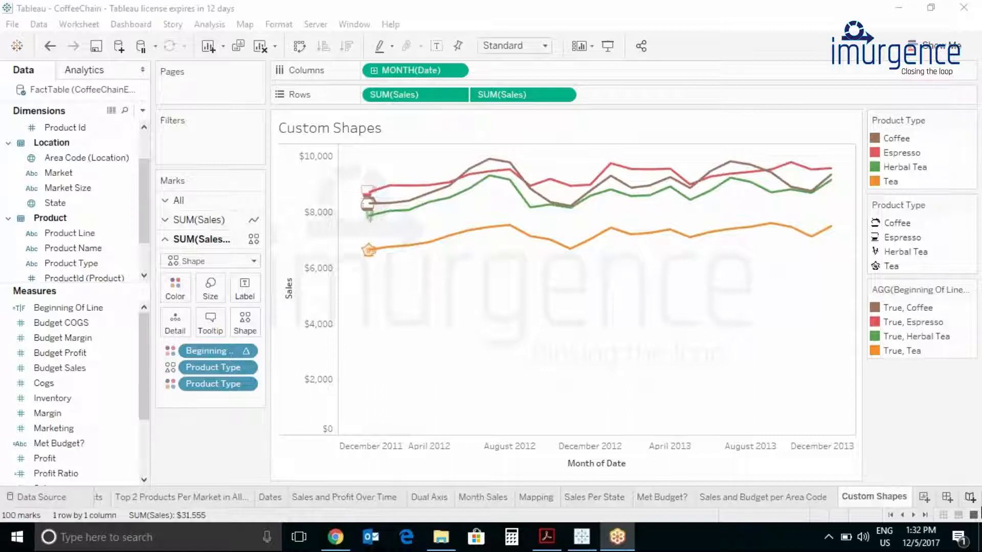
Create a new dashboard and turn on its device preview with the device type set to Default.
left_click(950, 499)
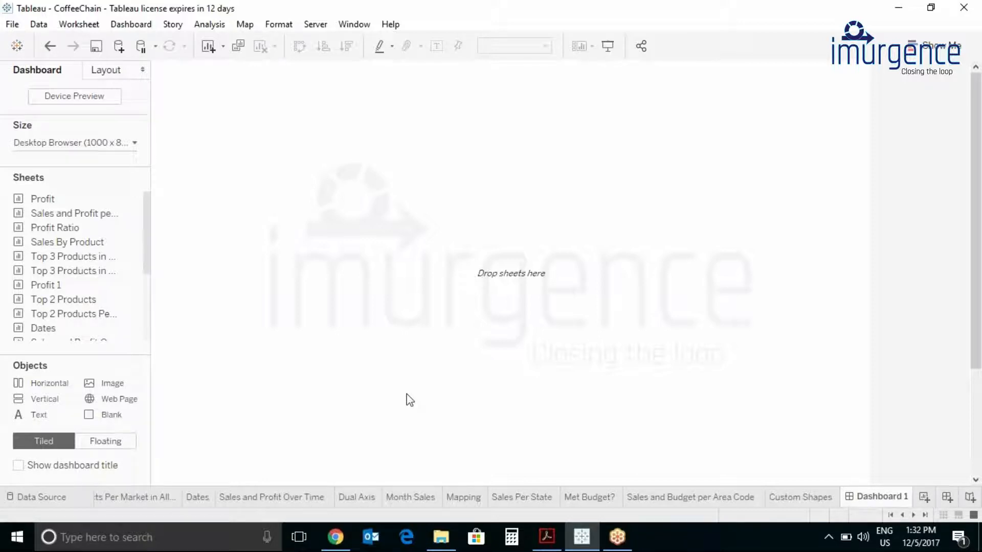
left_click(58, 95)
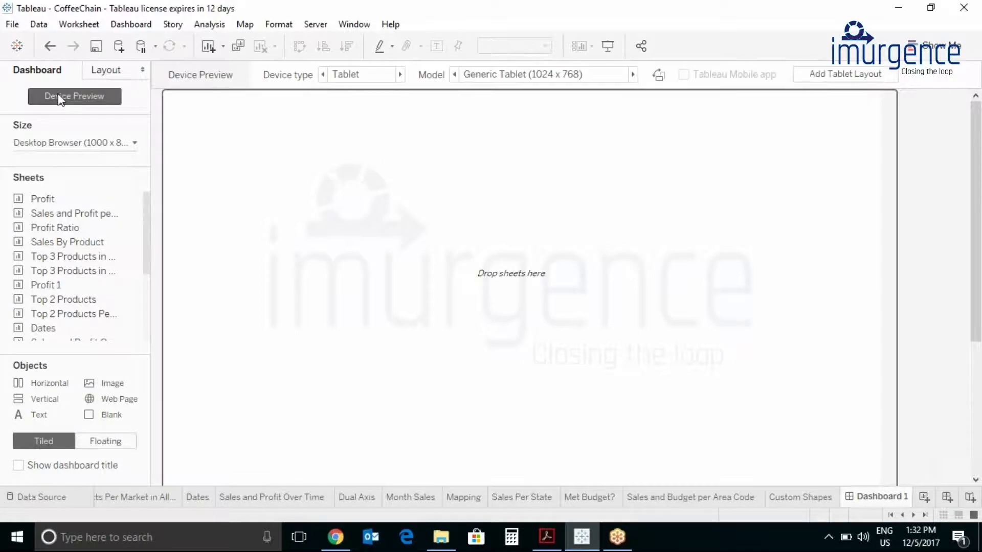
left_click(401, 75)
left_click(323, 75)
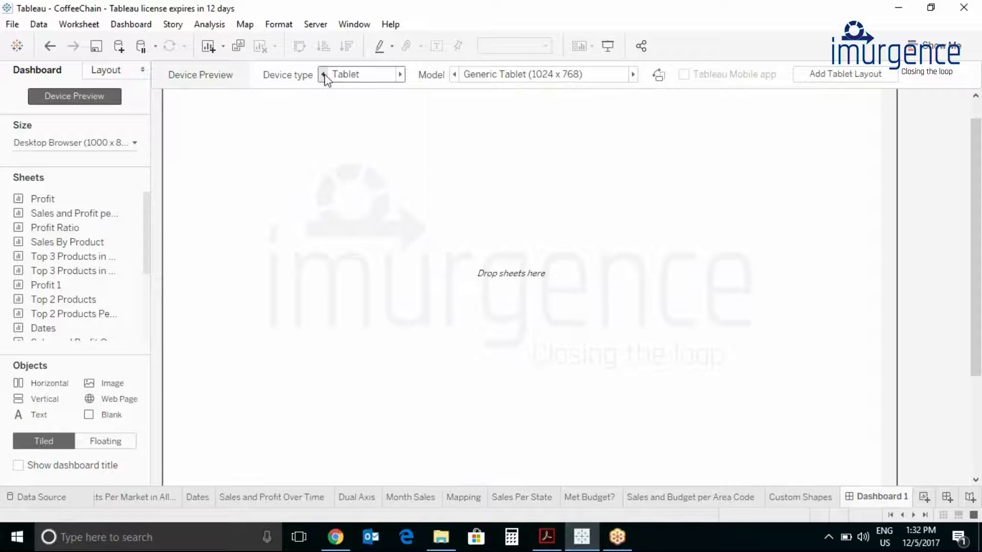
left_click(324, 74)
left_click(324, 74)
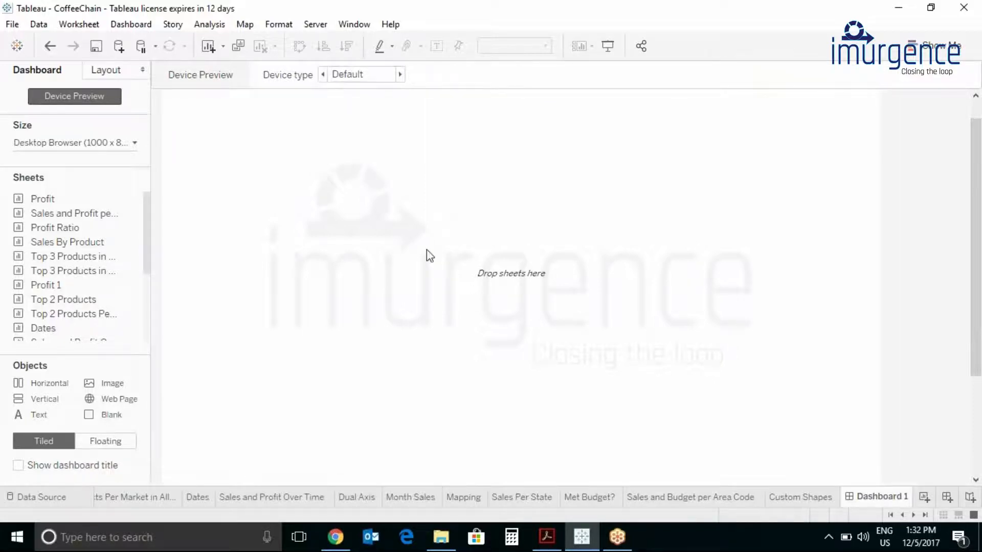
left_click(115, 71)
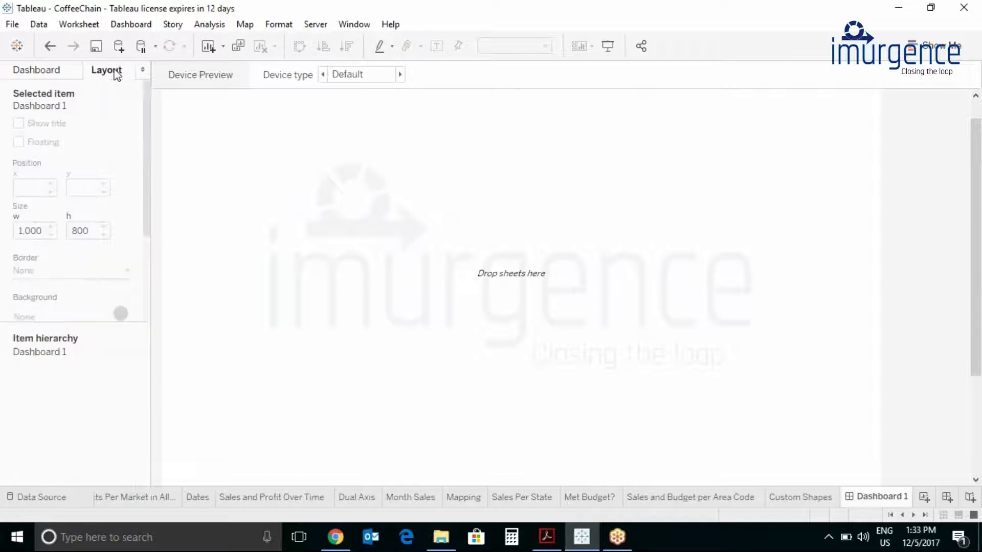
left_click(44, 76)
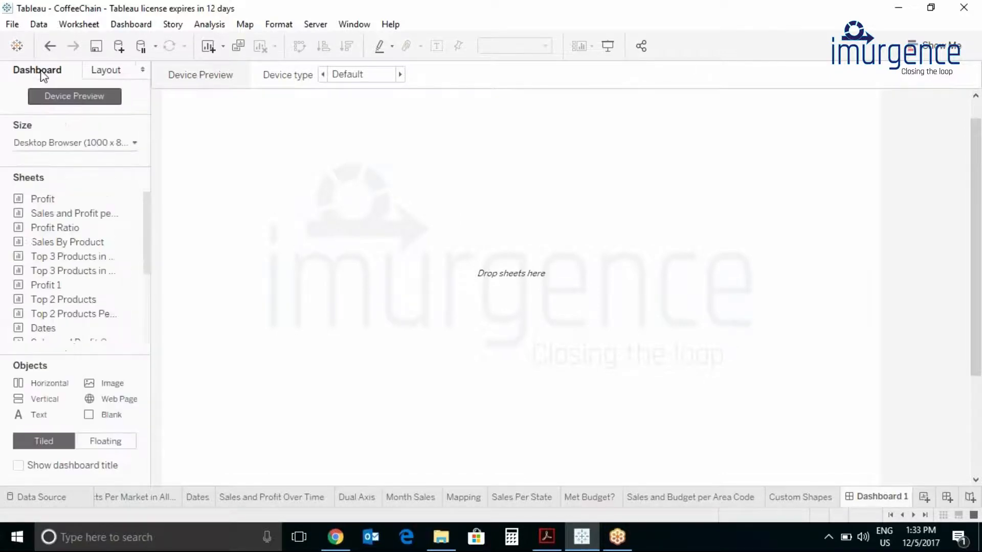
Add the Profit sheet to the dashboard and place the Sales and Profit per Product sheet above it.
mouse_move(54, 248)
mouse_move(51, 206)
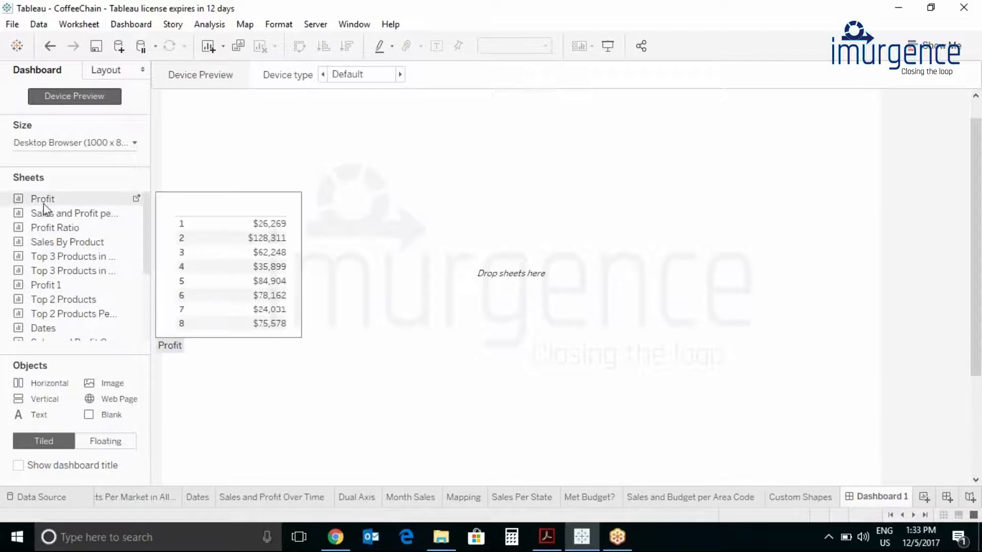
left_click_drag(45, 209, 169, 200)
left_click_drag(293, 187, 293, 187)
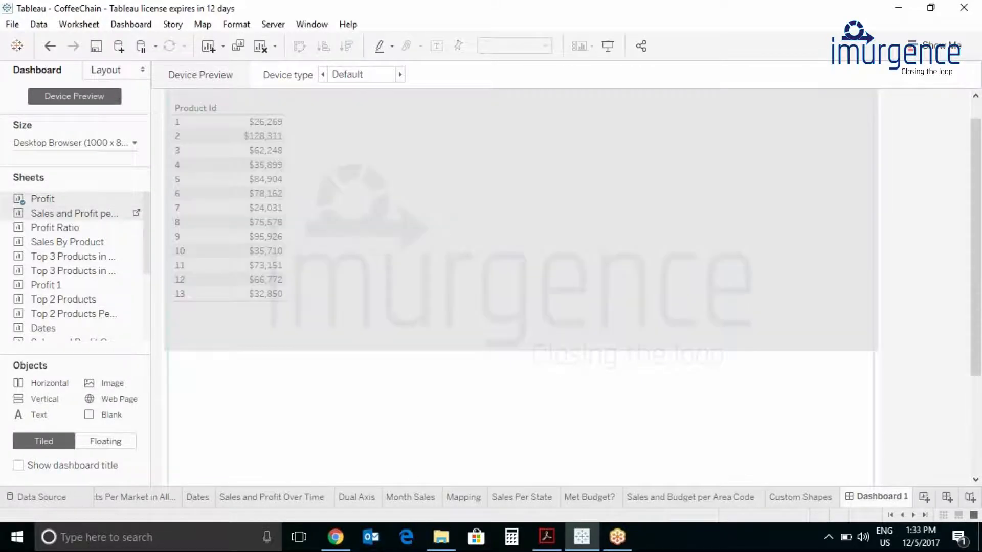
left_click_drag(442, 233, 592, 236)
scroll(465, 327, "down", 1)
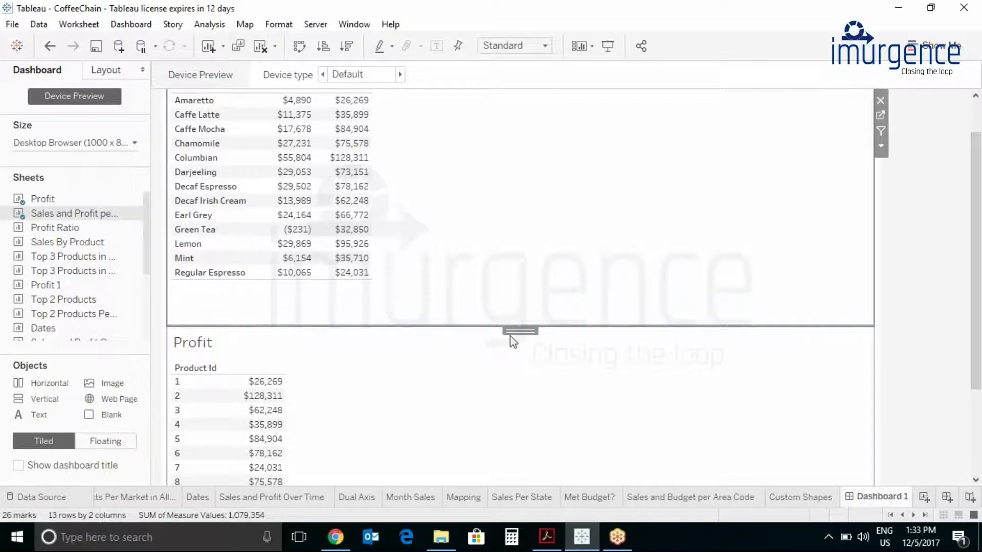
left_click_drag(520, 328, 512, 260)
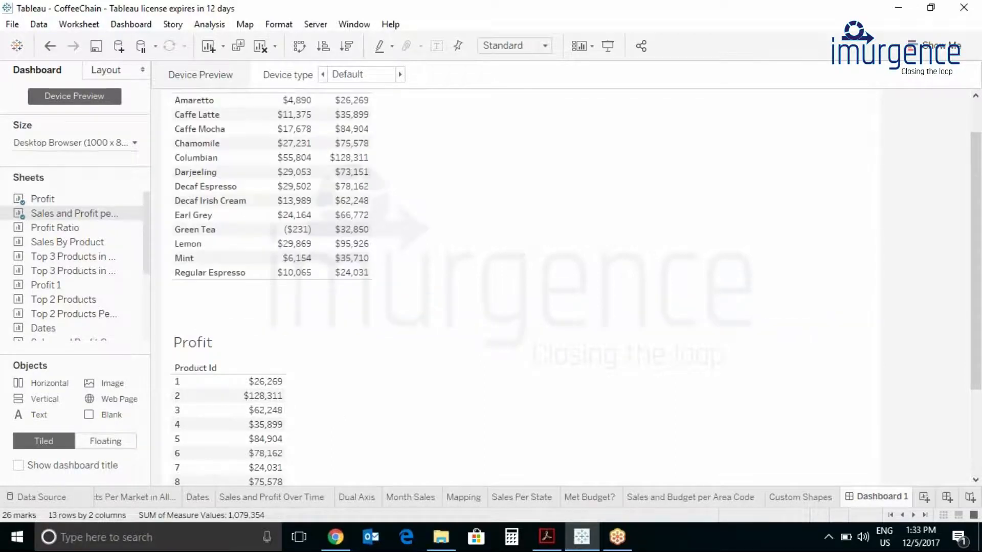
Add the Profit Ratio sheet, arranging it below Profit with Sales and Profit per Product to the right of Profit.
scroll(512, 261, "up", 2)
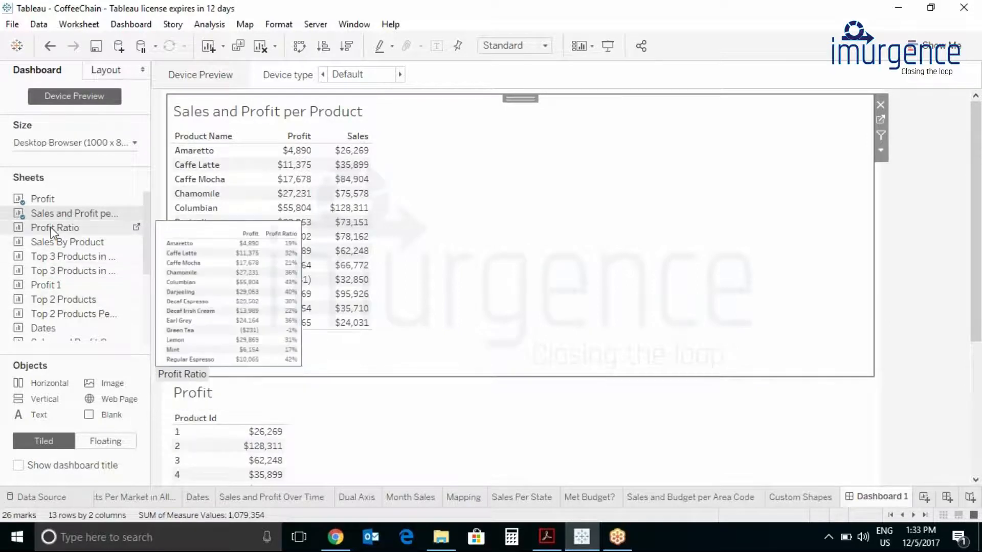
left_click_drag(54, 230, 398, 341)
left_click_drag(541, 362, 629, 401)
scroll(308, 450, "down", 8)
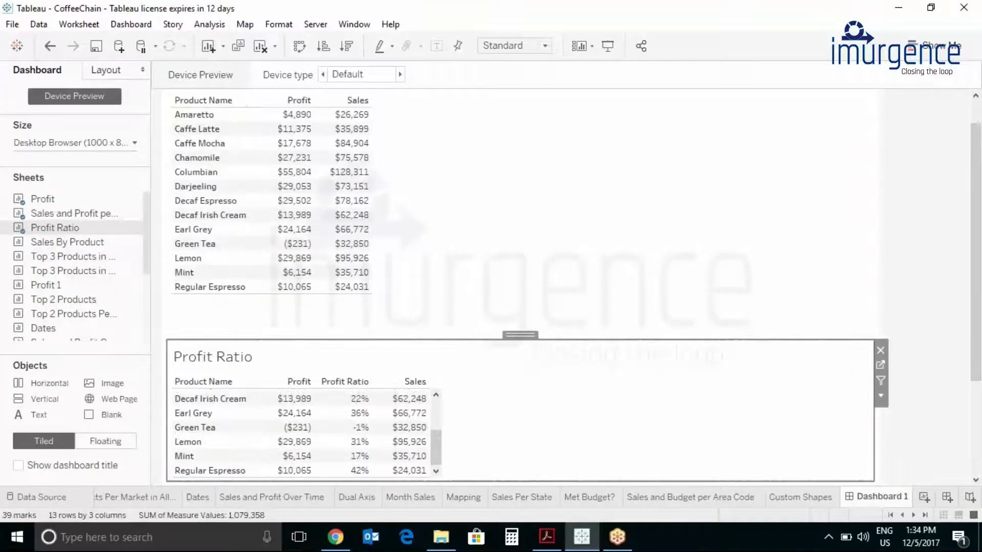
scroll(323, 445, "down", 5)
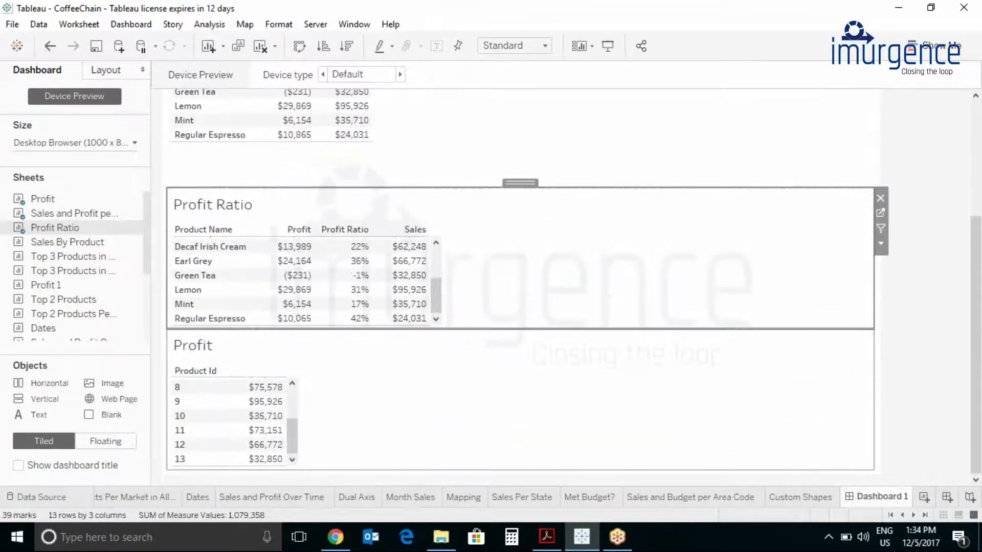
left_click_drag(522, 182, 508, 420)
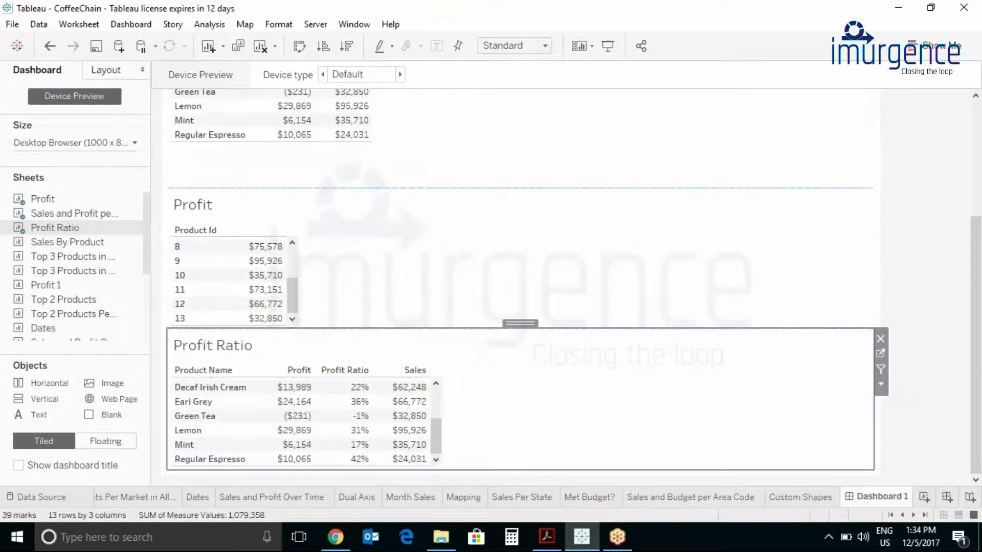
left_click(476, 184)
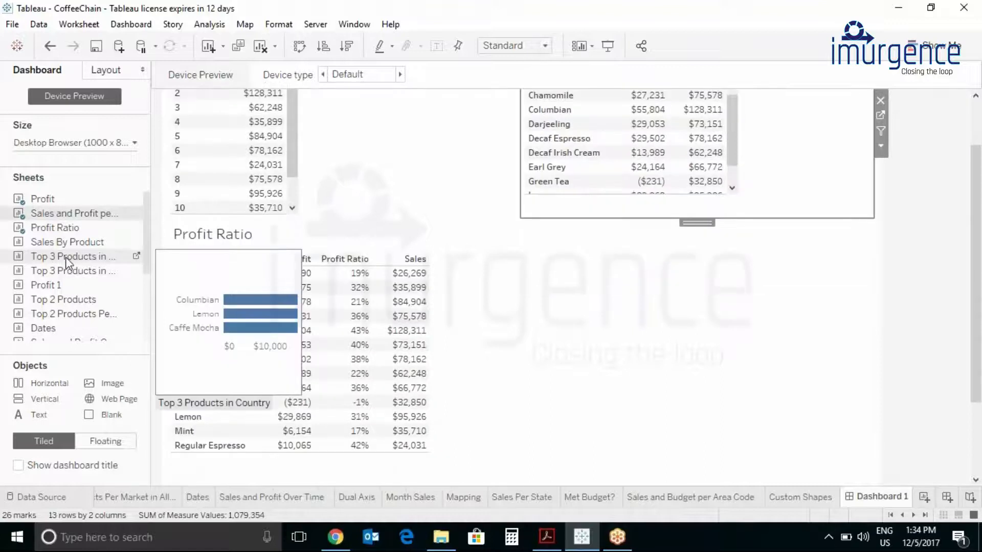
Add the Top 3 Products in Country sheet below Sales and Profit per Product, beside Profit Ratio.
left_click(67, 262)
mouse_move(68, 262)
left_mouse_down()
mouse_move(540, 331)
mouse_move(657, 360)
left_mouse_up()
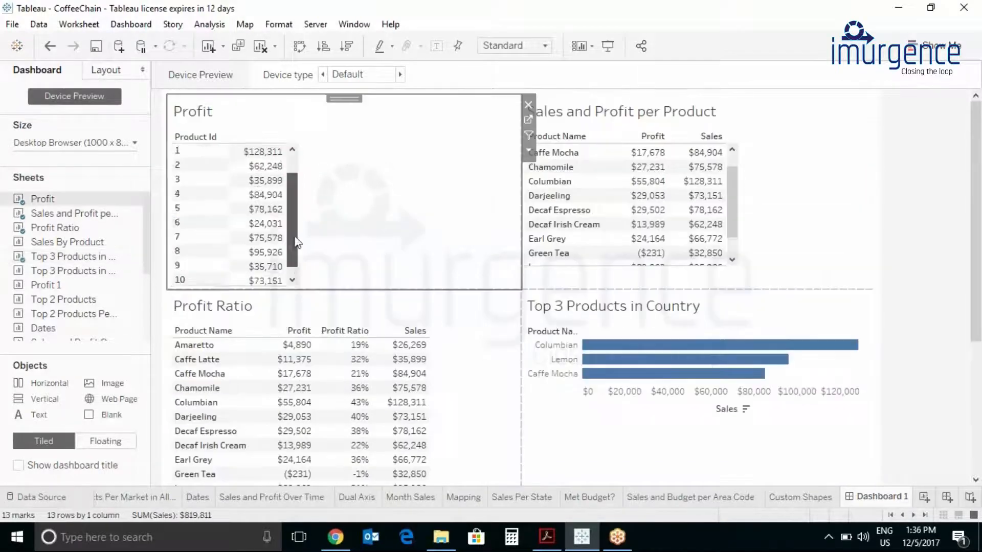
scroll(292, 184, "down", 2)
scroll(292, 185, "up", 3)
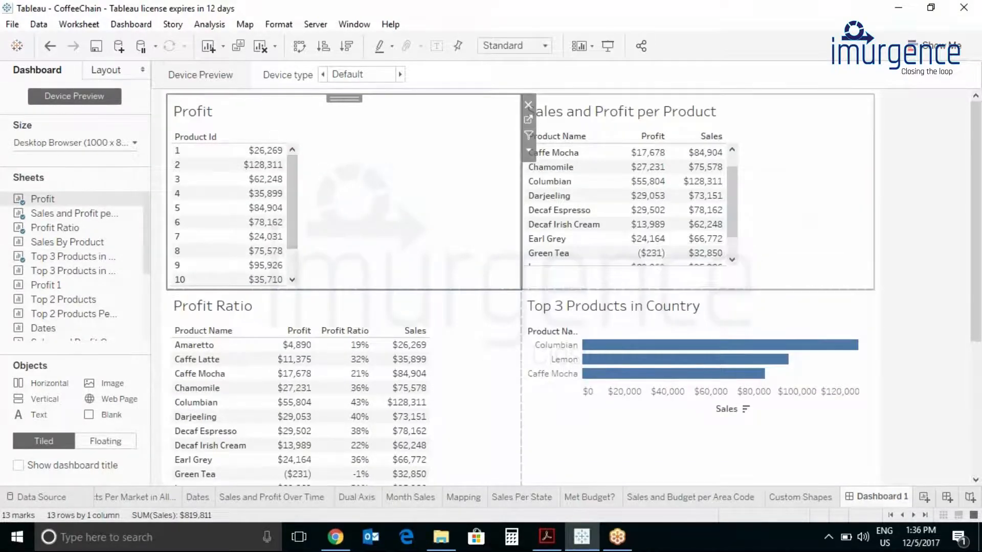
left_click(568, 223)
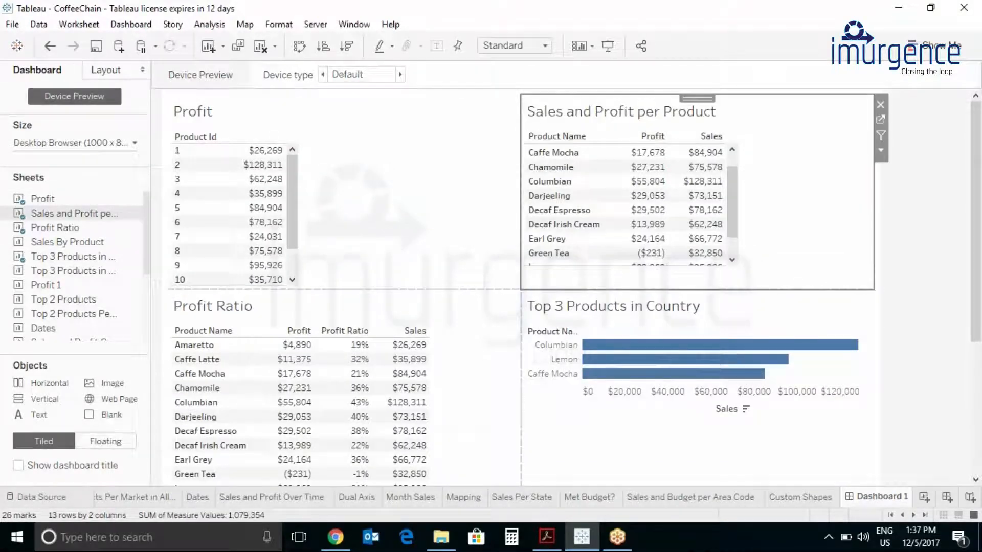
Create a new story and add the Mapping sheet as its first story point.
left_click(971, 498)
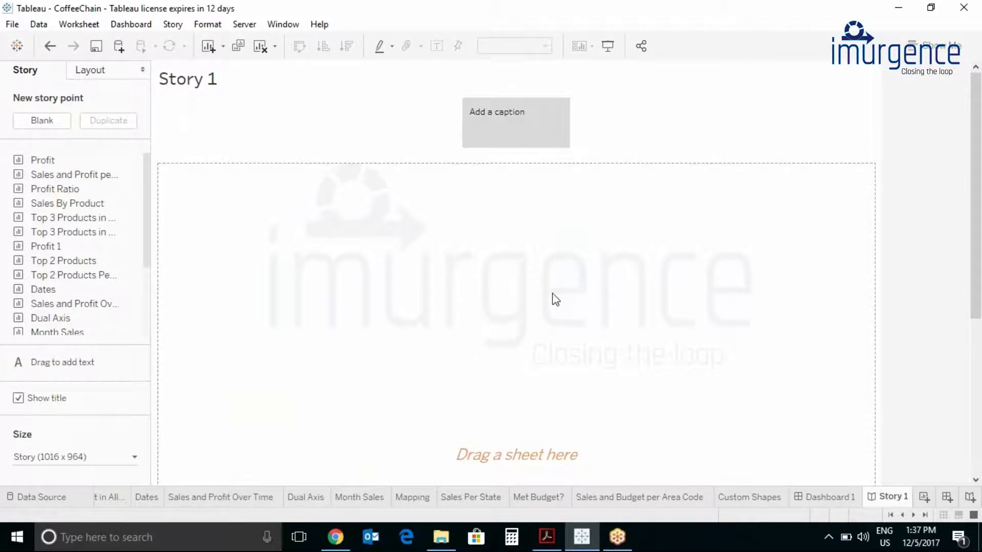
scroll(50, 254, "down", 3)
left_click_drag(51, 254, 230, 267)
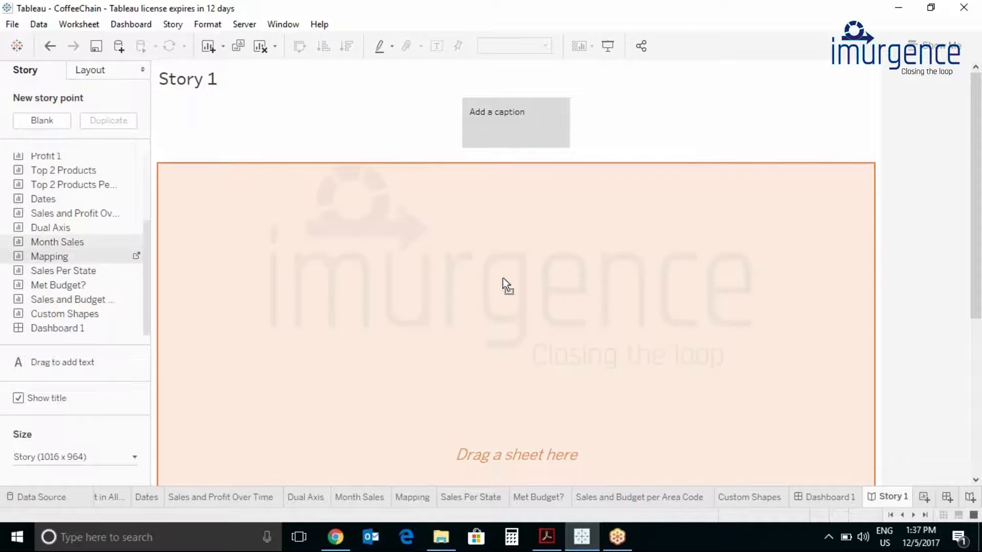
left_click_drag(503, 278, 502, 278)
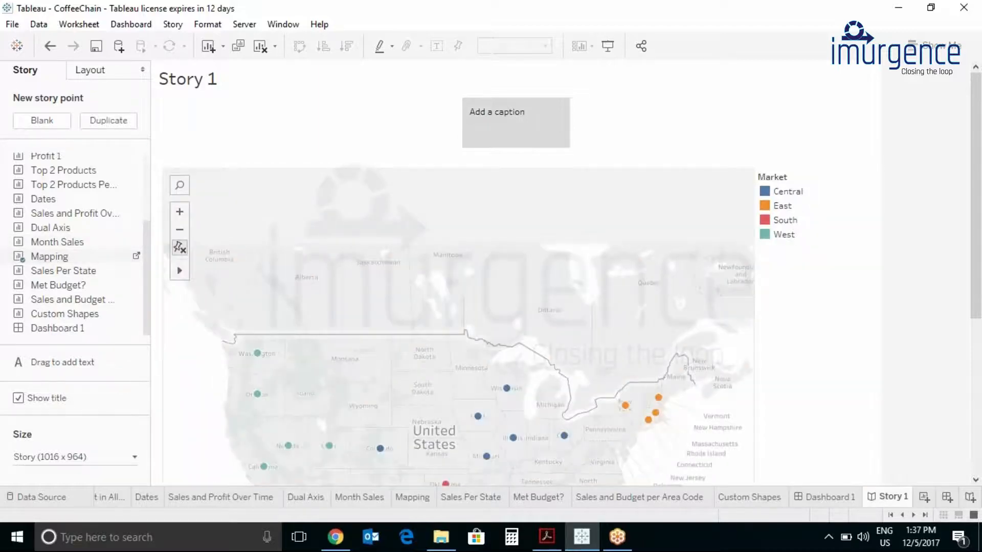
Caption the Mapping story point "These all are states where different product types has been sold.".
type("These a")
key("BackSpace")
type("a")
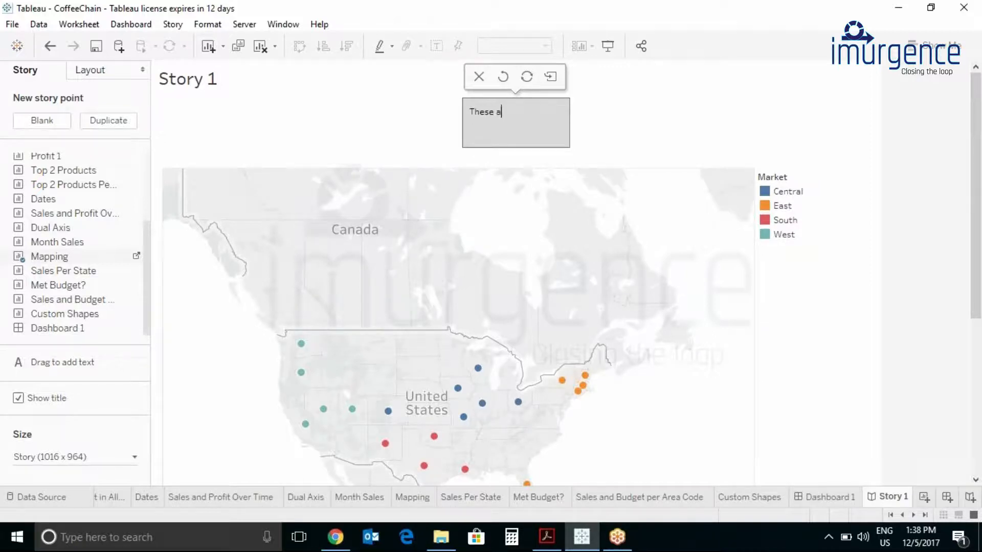
type("ll are s")
type("tates ")
type("where ")
type("differen")
type("t")
type(" p")
type("ro")
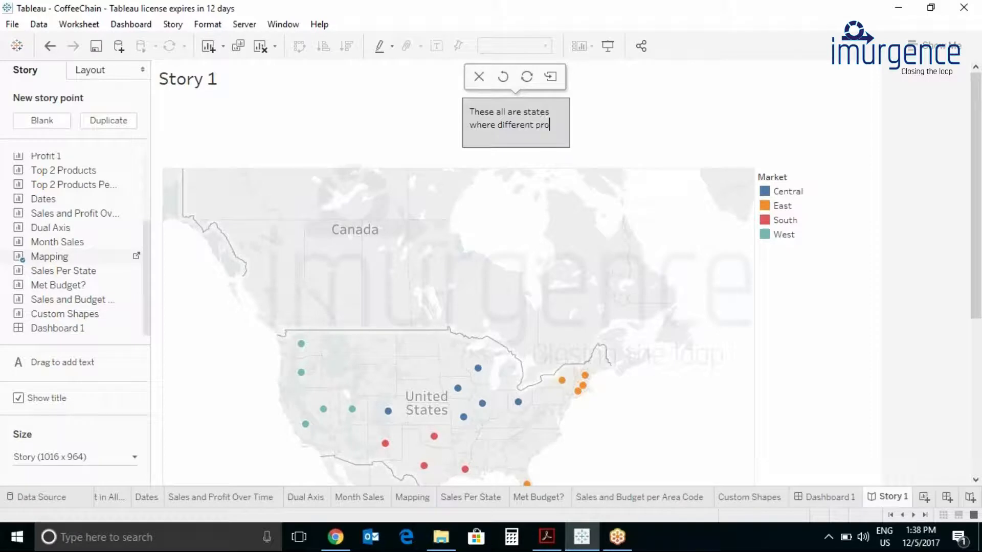
type("duct ty")
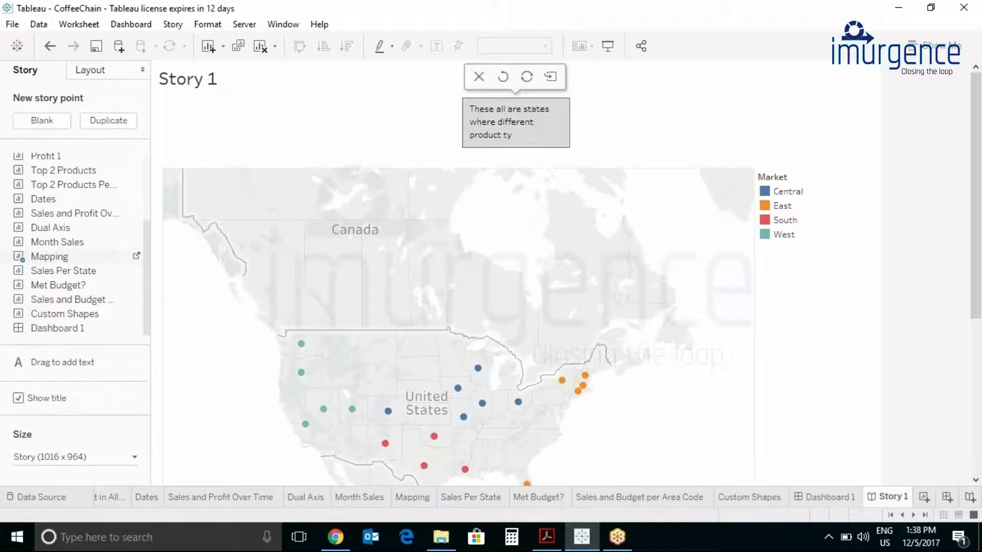
type("pes has been sold.")
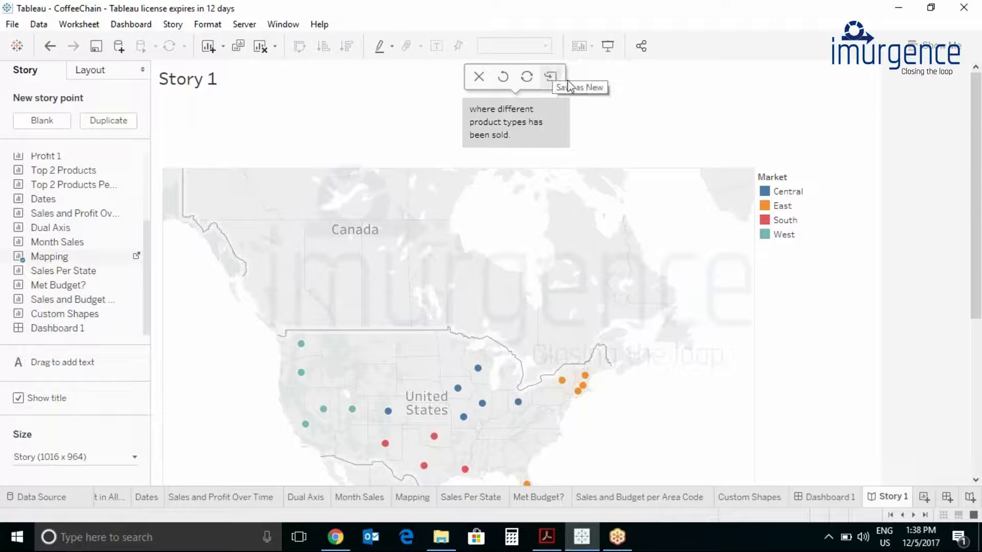
left_click(599, 110)
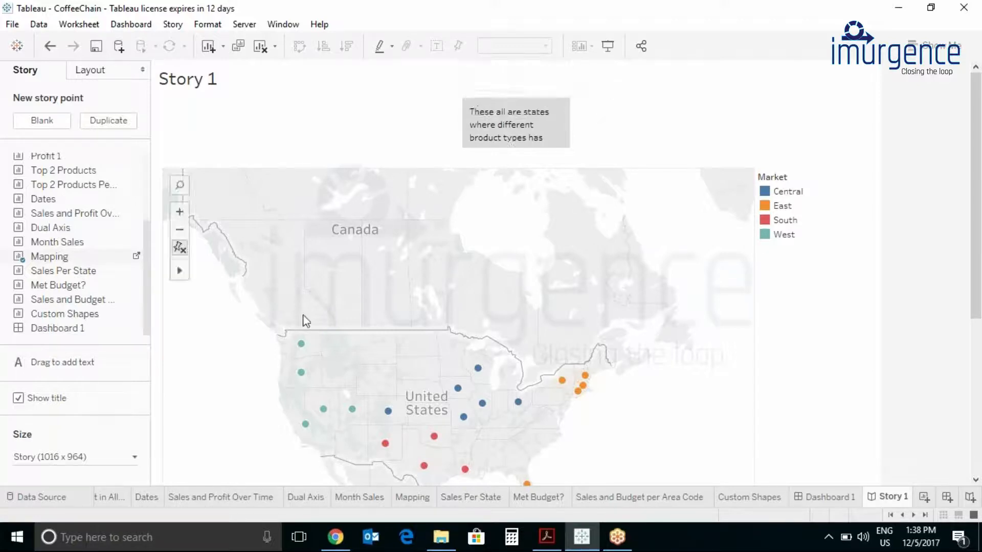
Add the Sales Per State sheet as a second story point after the Mapping one.
scroll(302, 315, "down", 2)
scroll(304, 319, "up", 2)
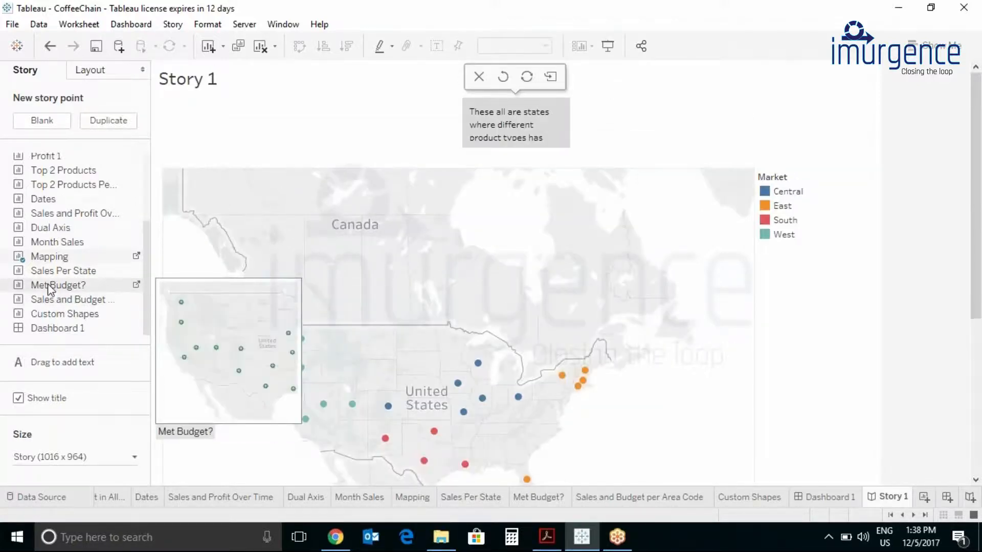
left_click_drag(61, 277, 516, 351)
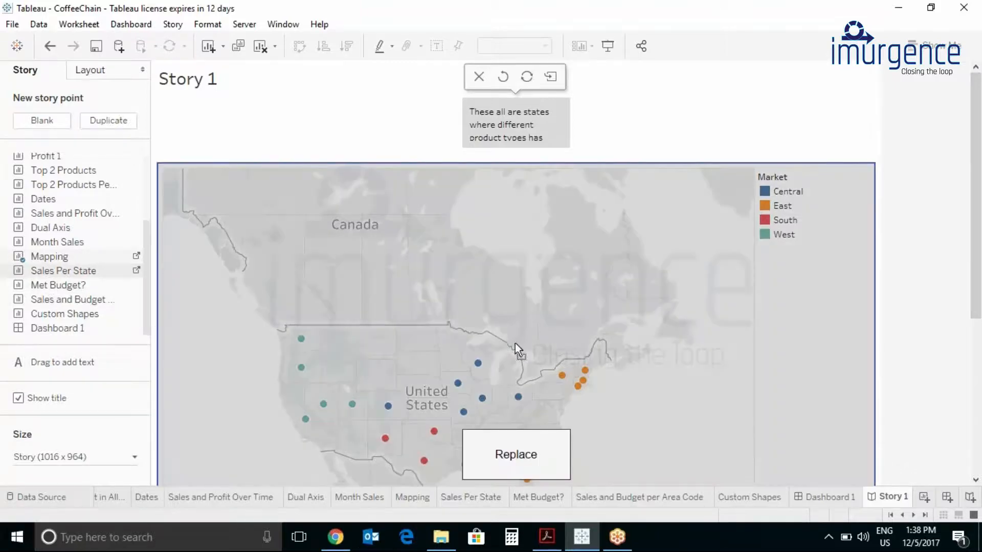
left_click_drag(768, 220, 757, 209)
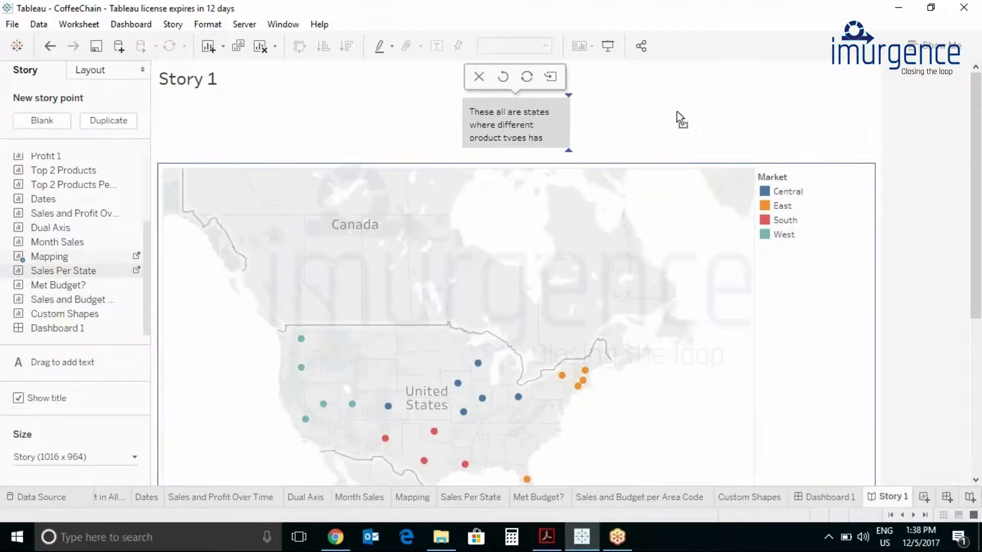
left_click_drag(587, 112, 587, 112)
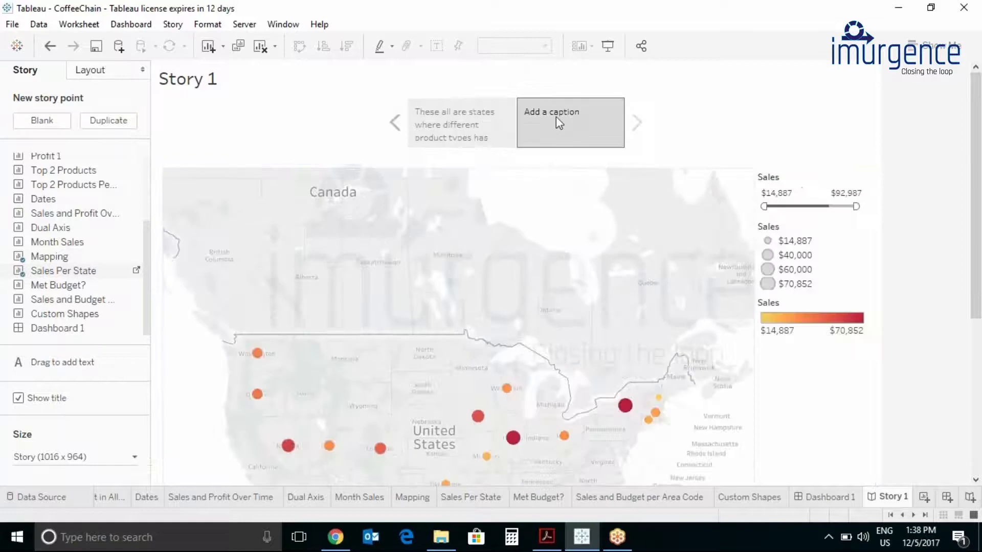
Caption the Sales Per State story point "Here we have calculated sales per state".
left_click(487, 135)
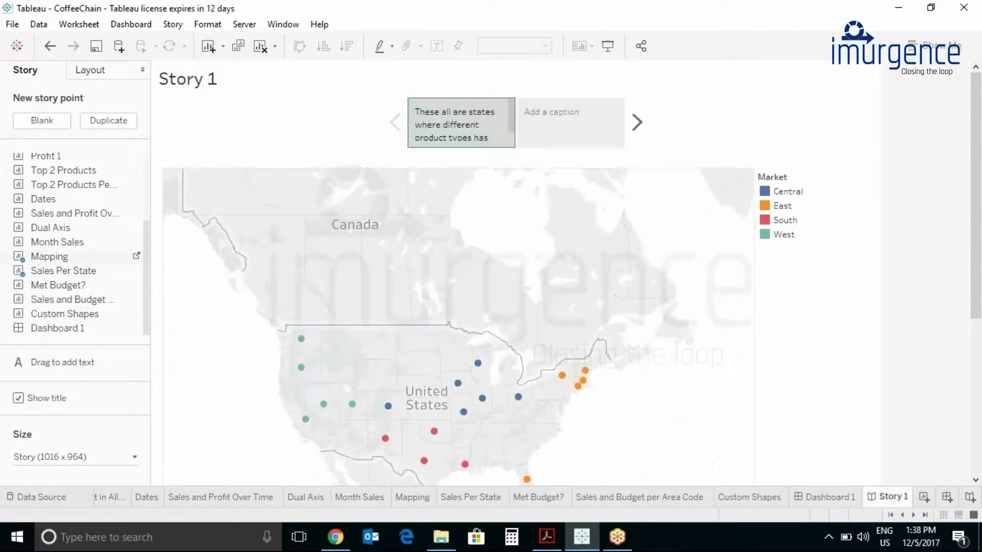
left_click(548, 131)
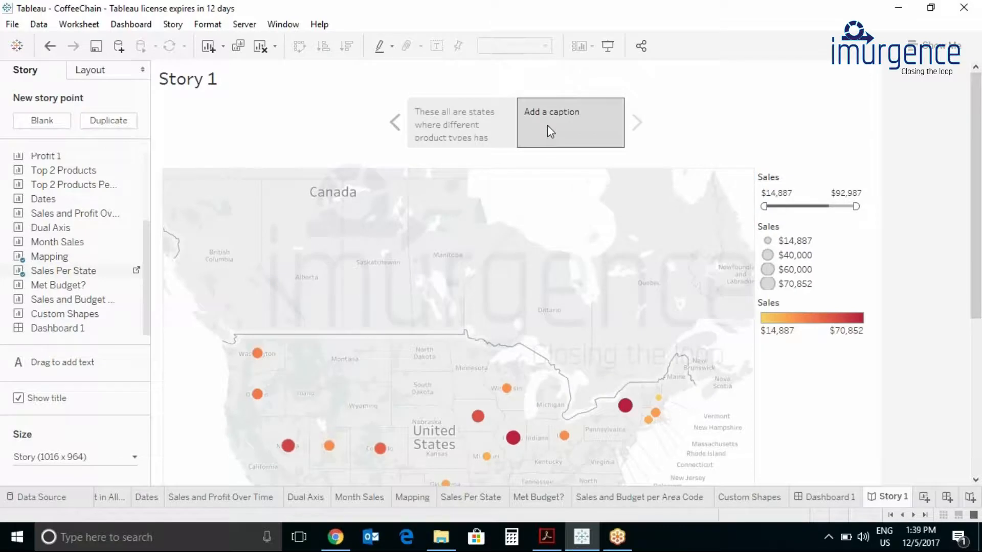
double_click(547, 127)
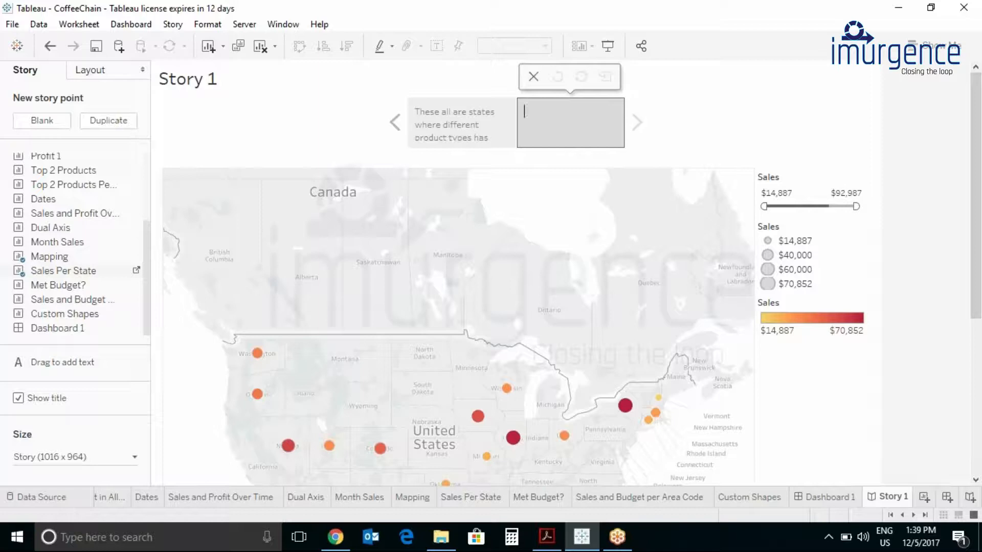
type("Here we have calculated sales")
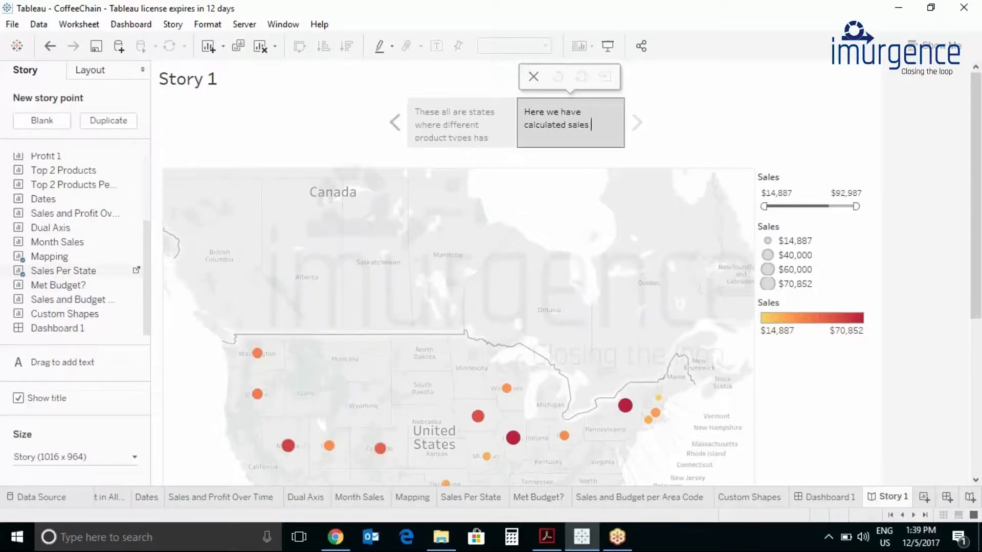
type(" per state")
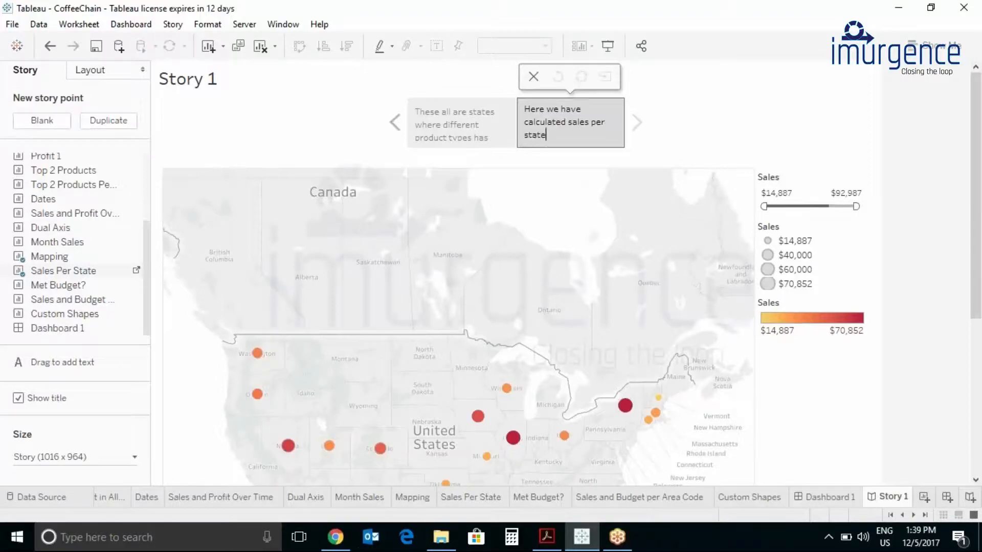
End the Sales Per State caption with a period and add the Met Budget? sheet as a third story point after it.
type(".")
left_click(635, 117)
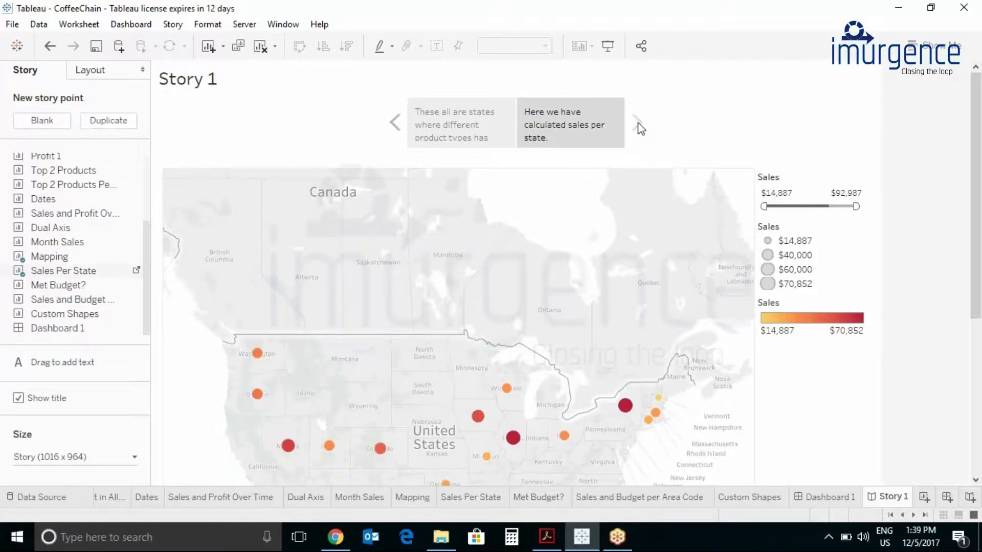
mouse_move(61, 286)
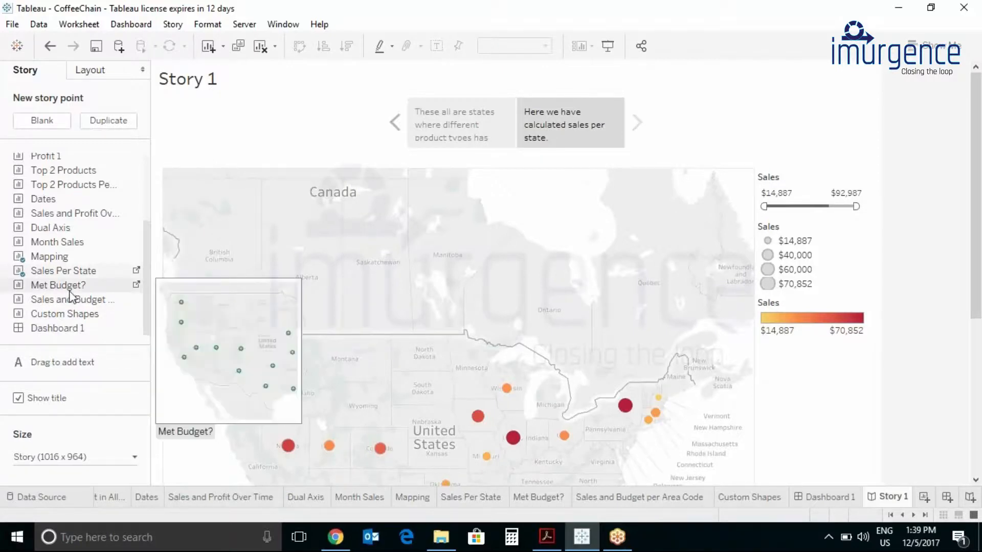
left_click_drag(62, 287, 637, 114)
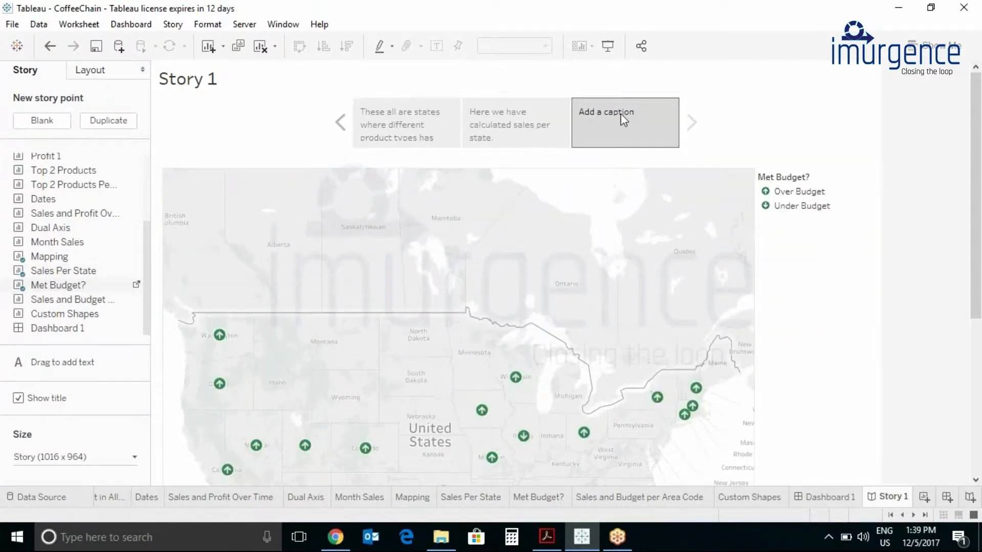
Caption the Met Budget? story point "Here we have checked whether Sales is meeting budget or not in all states." and make the caption boxes taller.
double_click(635, 117)
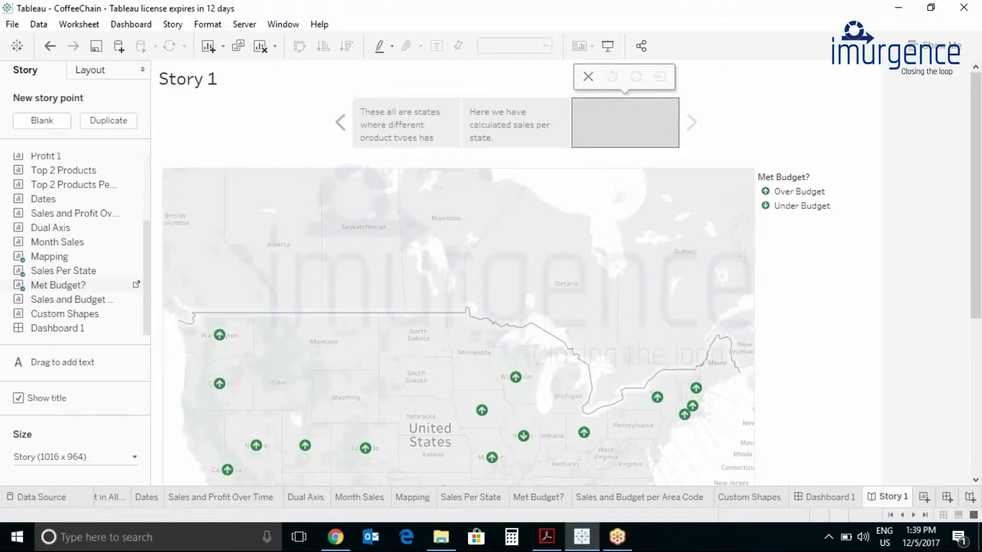
type("Here weh")
key("BackSpace")
type("have checked whether")
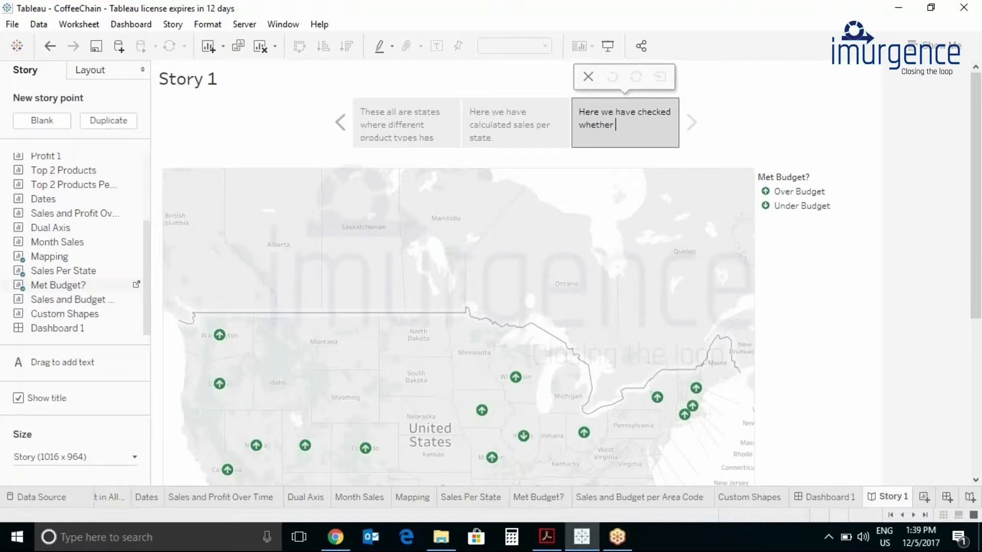
type(" Sales is meeting b")
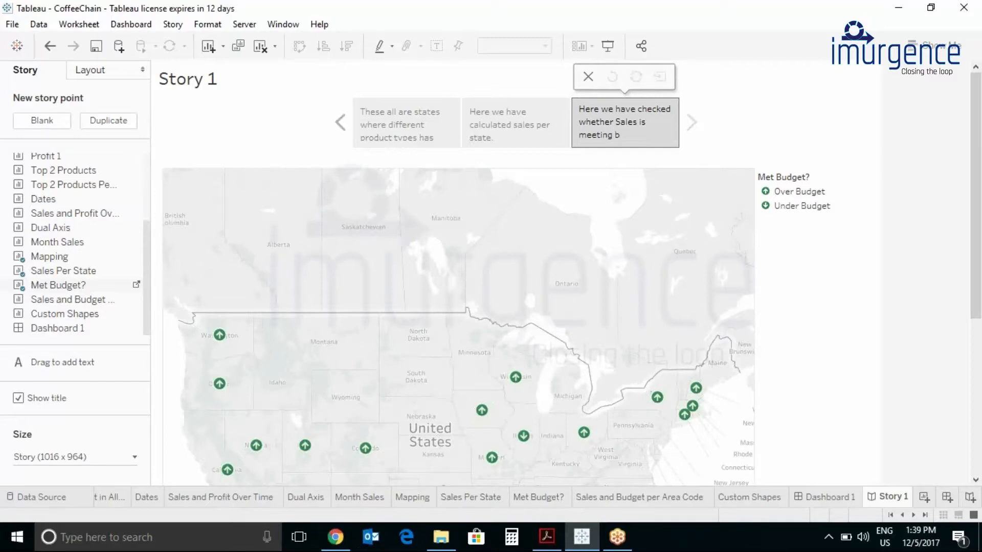
type("udget or not in all s")
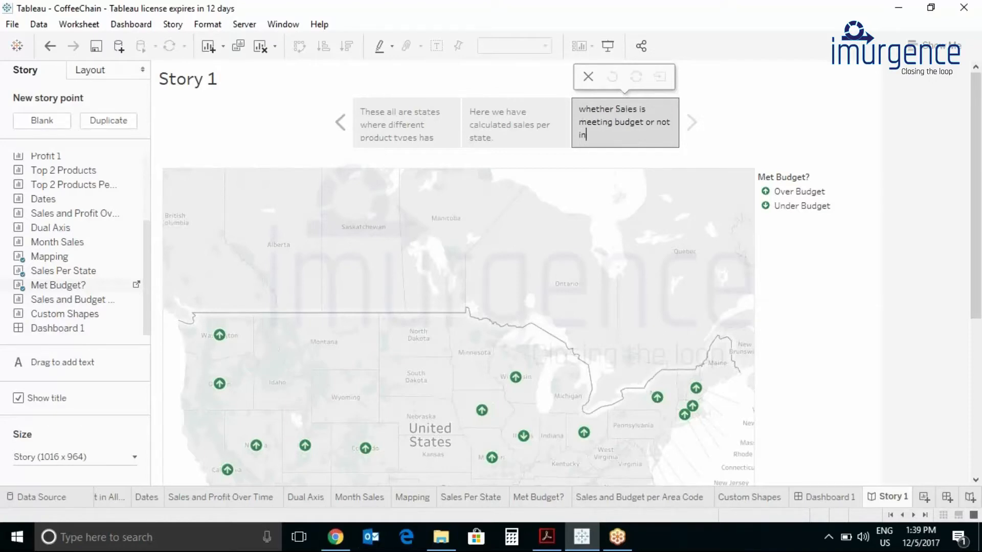
type("tates.")
left_click_drag(654, 149, 652, 171)
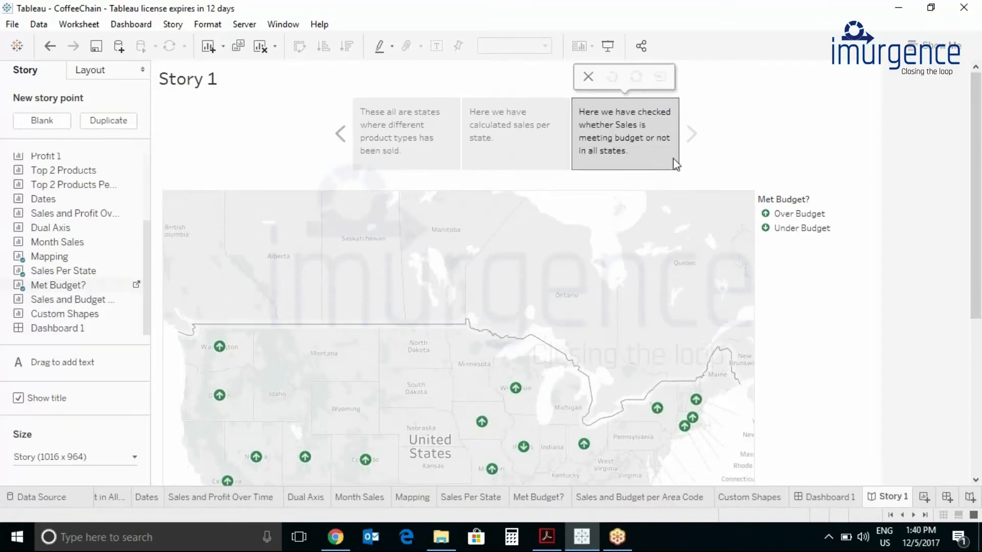